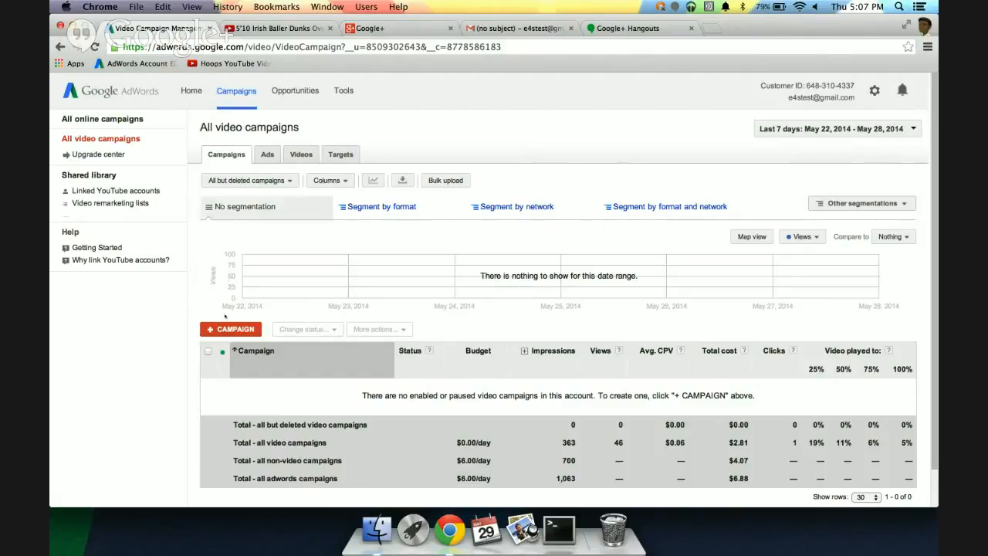
- Create a new video campaign named Hoops Fans with a daily budget of $10
{"action": "left_click", "coordinate": [229, 329]}
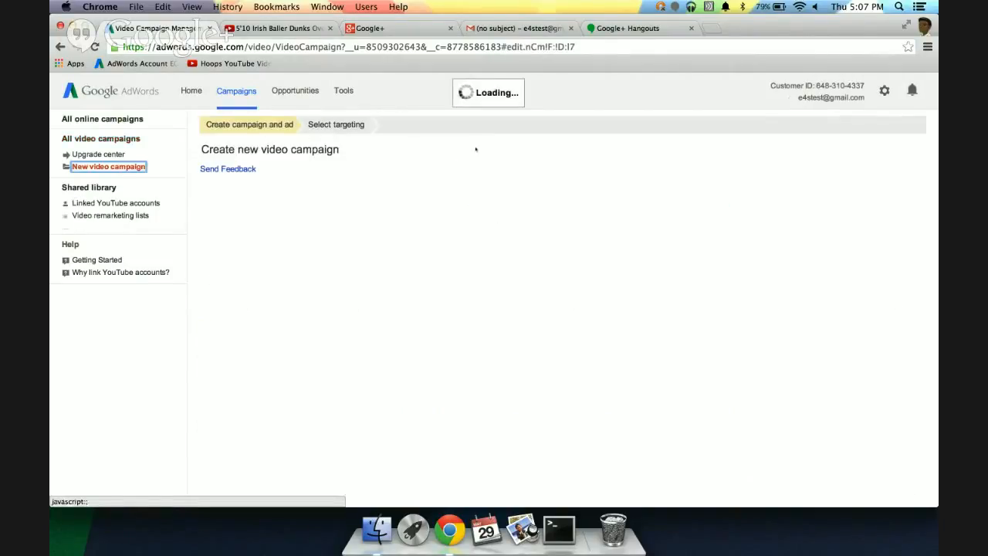
{"action": "left_click", "coordinate": [336, 209]}
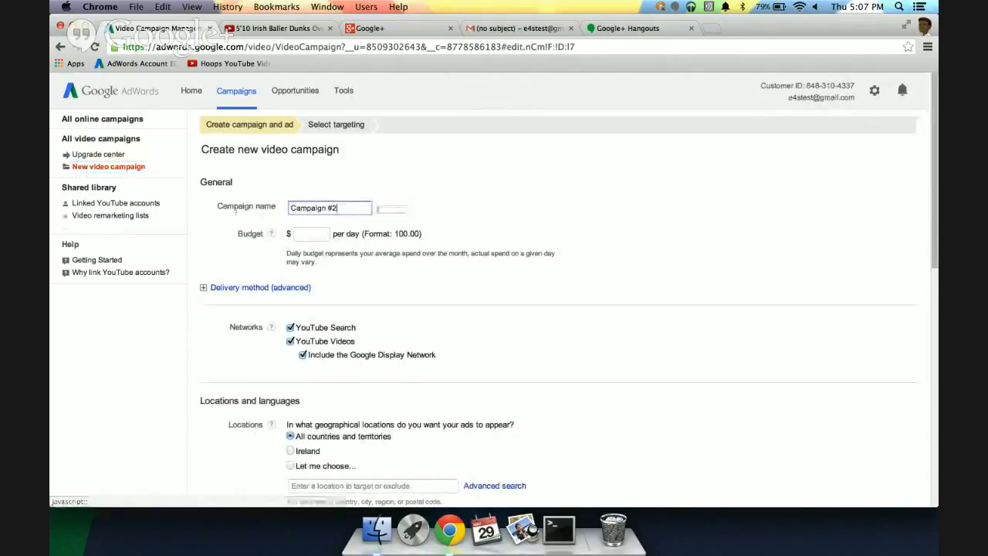
{"action": "left_click_drag", "start_coordinate": [362, 208], "coordinate": [289, 209]}
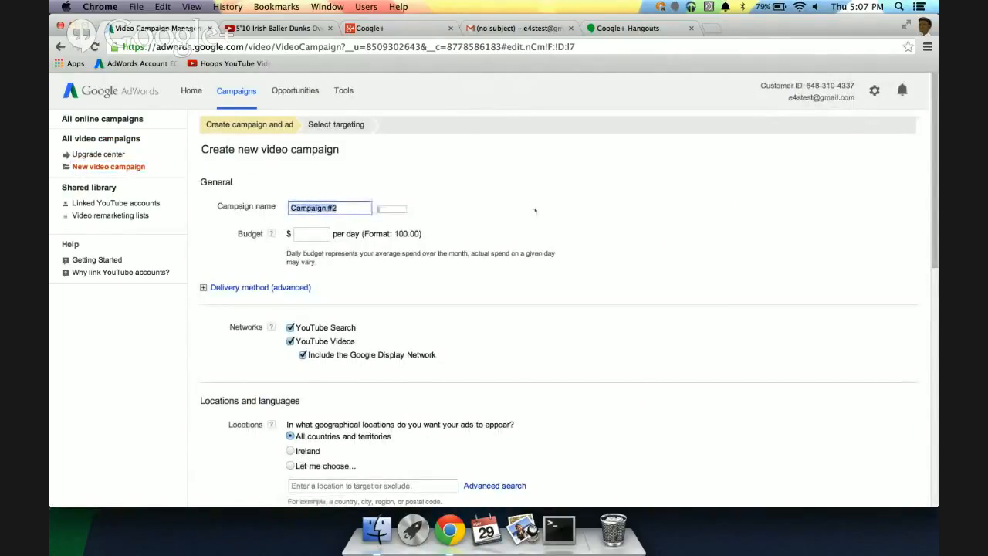
{"action": "type", "text": "Hoops Fans"}
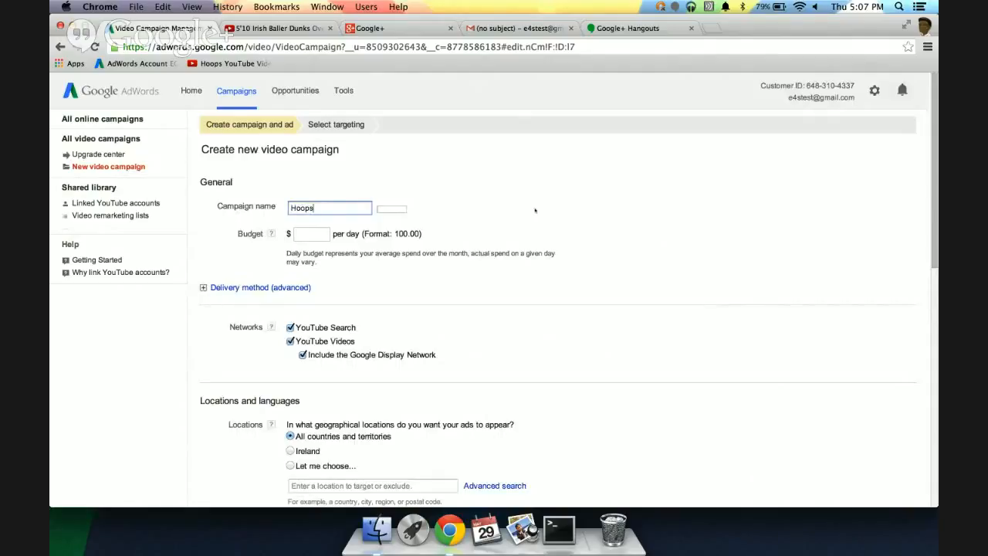
{"action": "left_click", "coordinate": [319, 233]}
{"action": "type", "text": "10"}
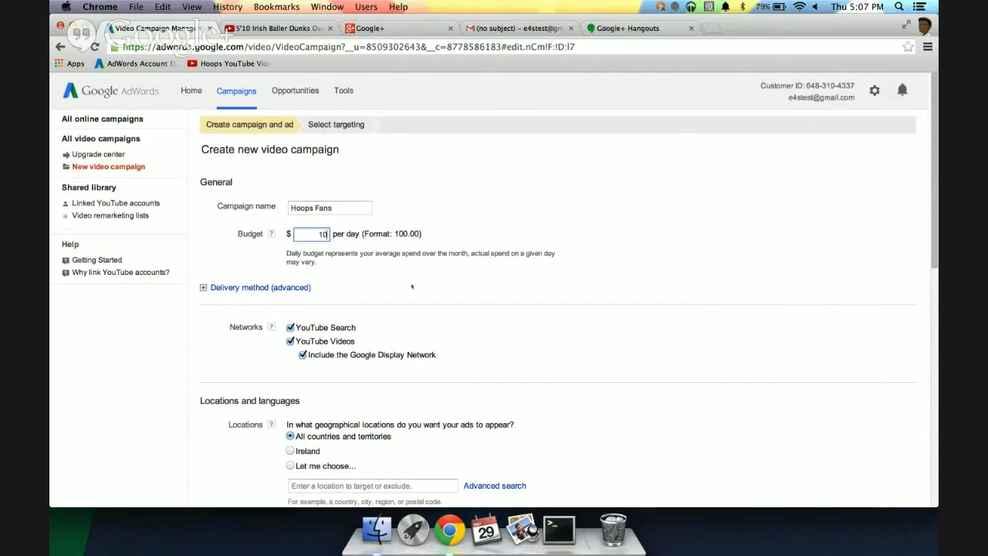
{"action": "left_click", "coordinate": [412, 287]}
- Target the campaign's ads at Ireland only
{"action": "scroll", "coordinate": [412, 287], "scroll_direction": "down", "scroll_amount": 3}
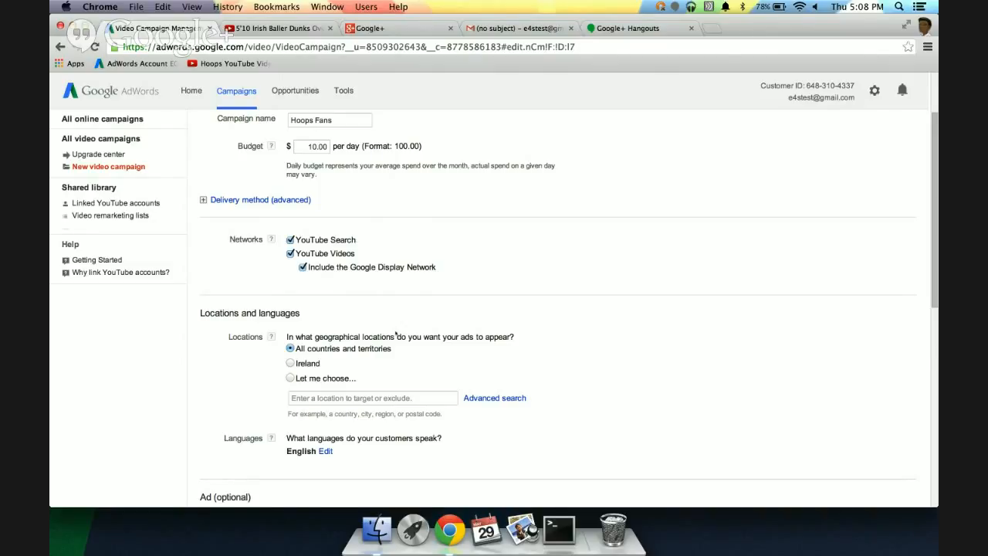
{"action": "scroll", "coordinate": [395, 333], "scroll_direction": "down", "scroll_amount": 3}
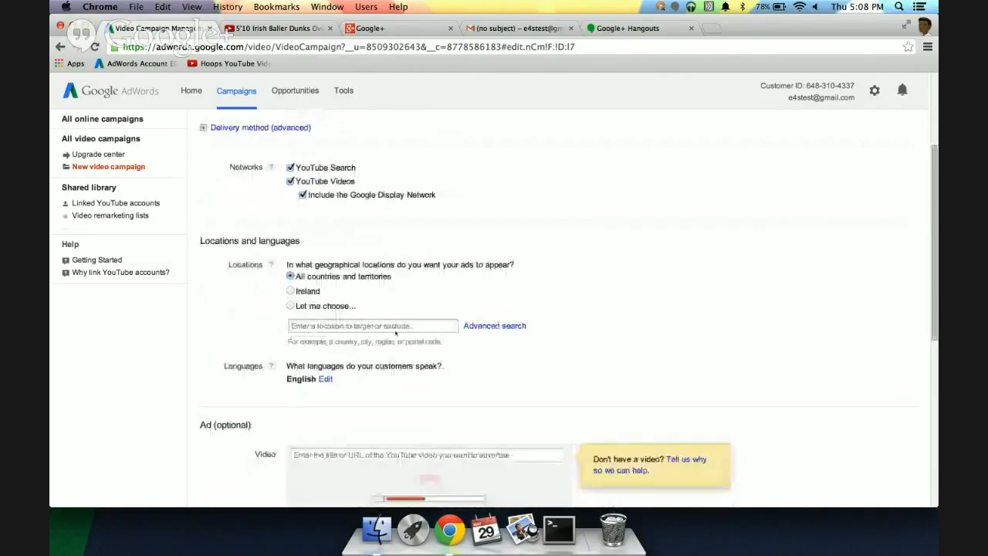
{"action": "left_click", "coordinate": [291, 274]}
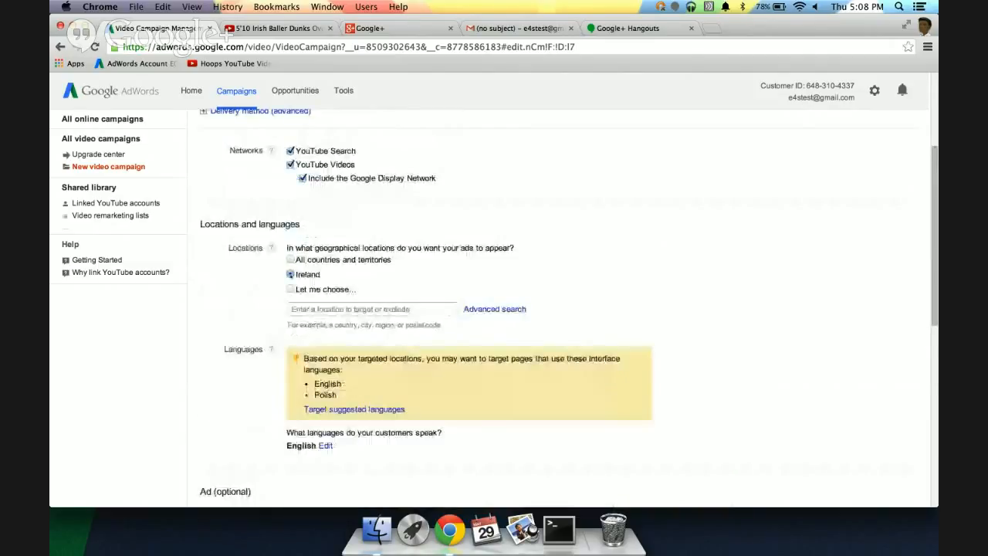
{"action": "scroll", "coordinate": [469, 229], "scroll_direction": "down", "scroll_amount": 8}
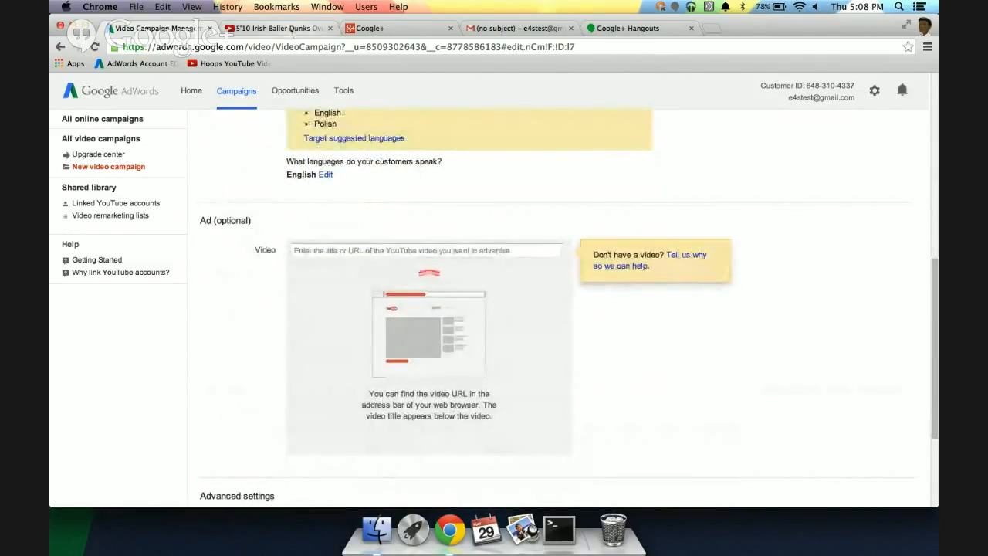
{"action": "left_click", "coordinate": [278, 28]}
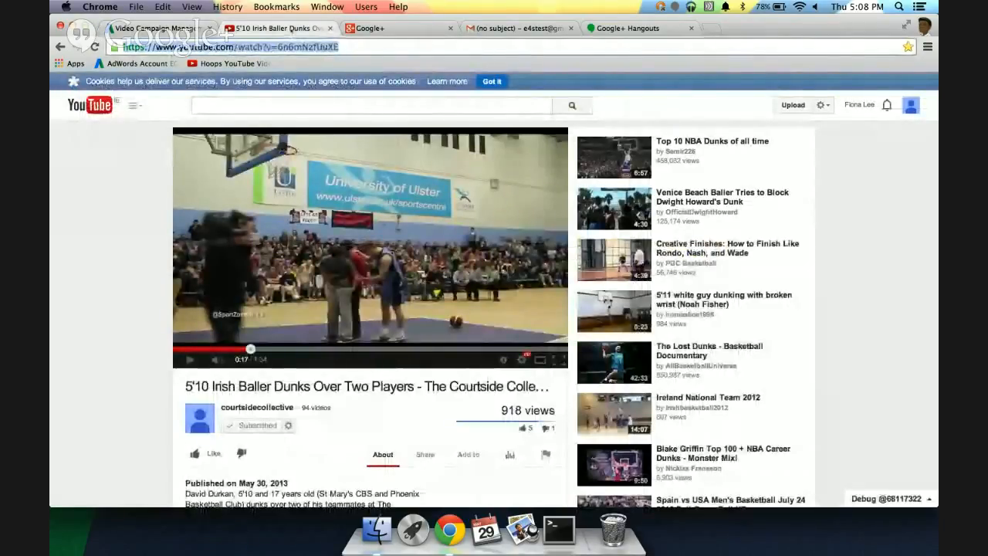
{"action": "left_click", "coordinate": [155, 28]}
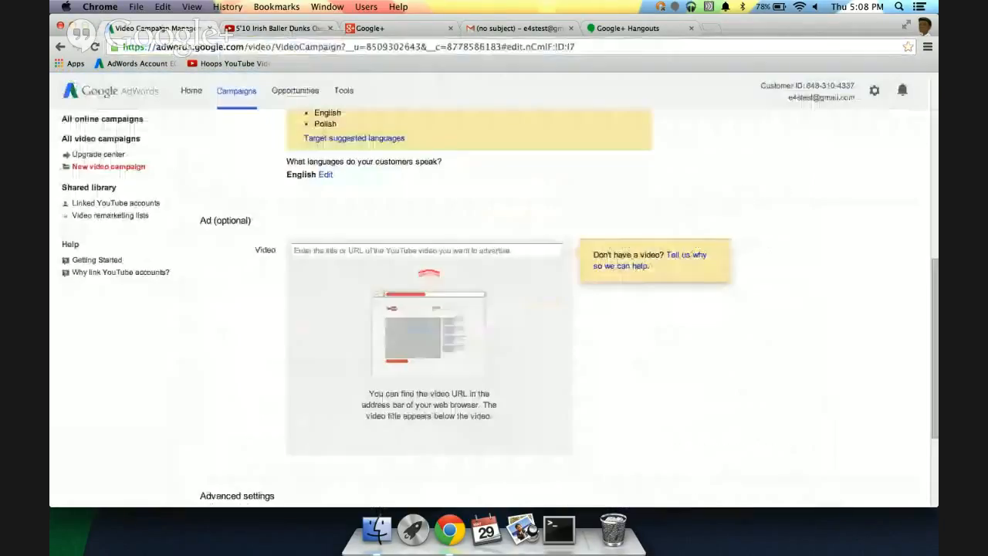
{"action": "left_click", "coordinate": [298, 250]}
{"action": "type", "text": "https://www.youtube.com/watch?v=6n6mNzfUuXE"}
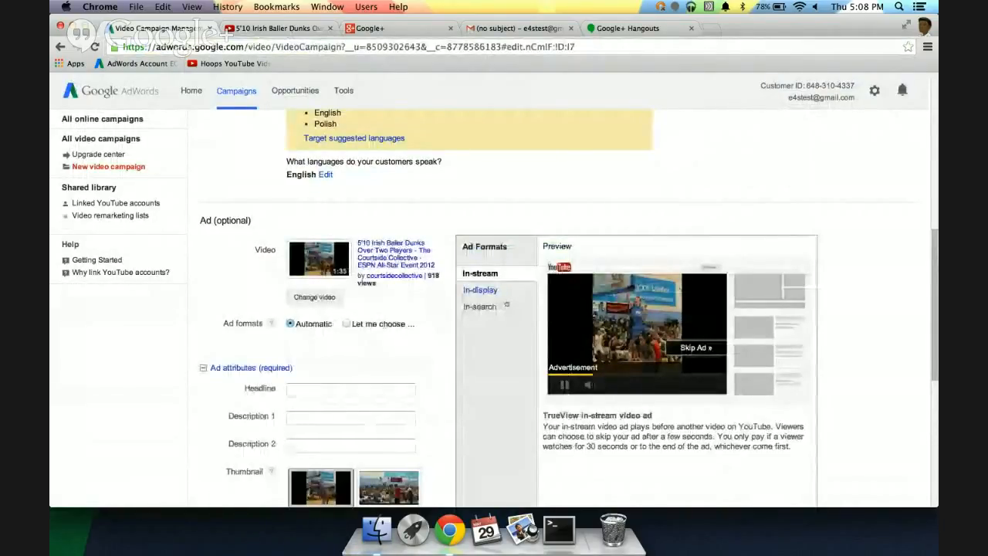
{"action": "scroll", "coordinate": [506, 302], "scroll_direction": "down", "scroll_amount": 1}
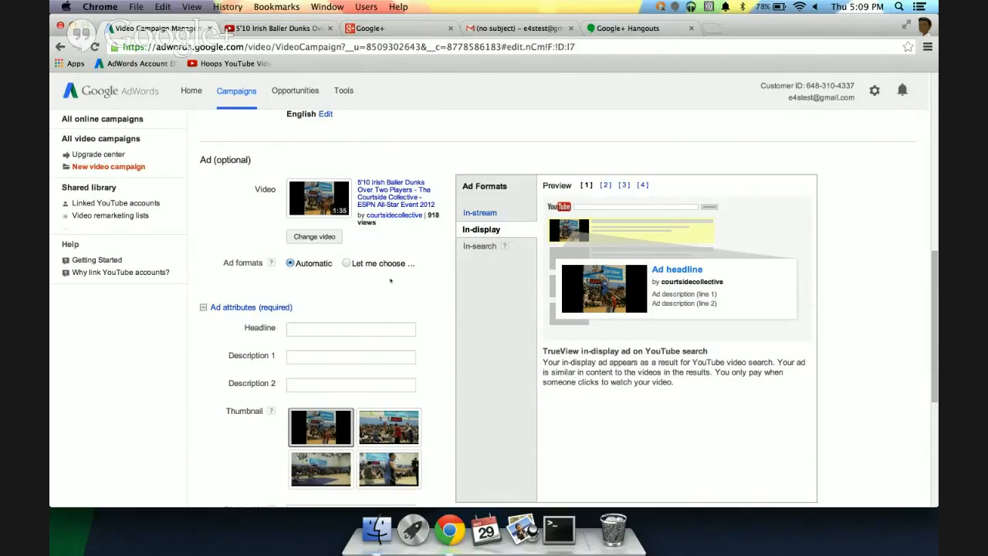
{"action": "left_click", "coordinate": [346, 263]}
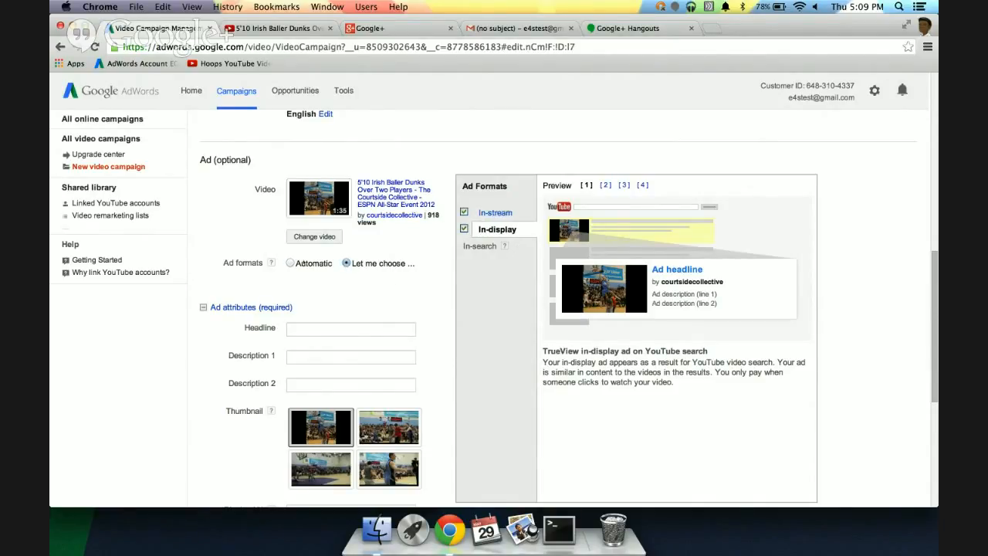
{"action": "left_click", "coordinate": [291, 264]}
- Set the ad headline to "Irish Kid Dunks" and the first description line to "Crazy Dunk Over 2 People"
{"action": "scroll", "coordinate": [334, 244], "scroll_direction": "down", "scroll_amount": 4}
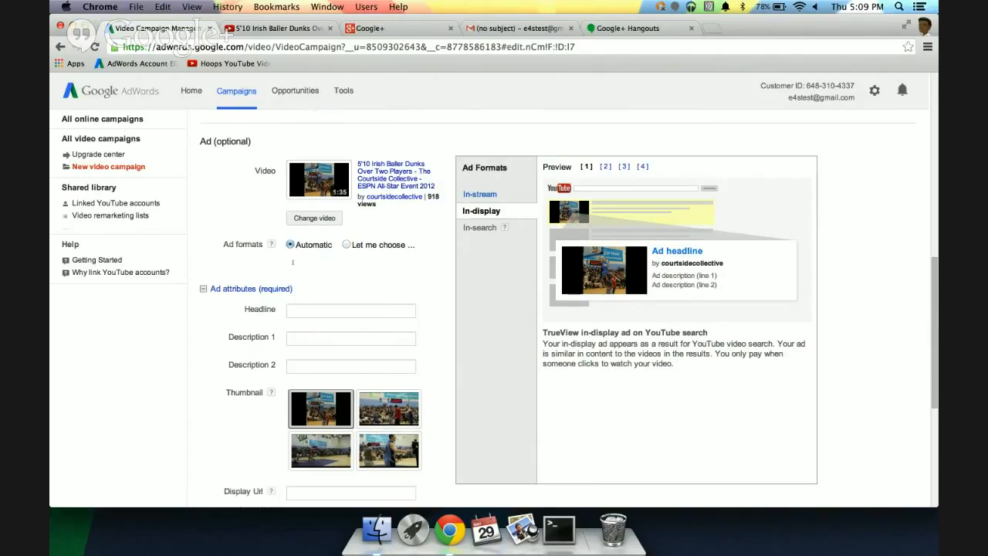
{"action": "left_click", "coordinate": [335, 245]}
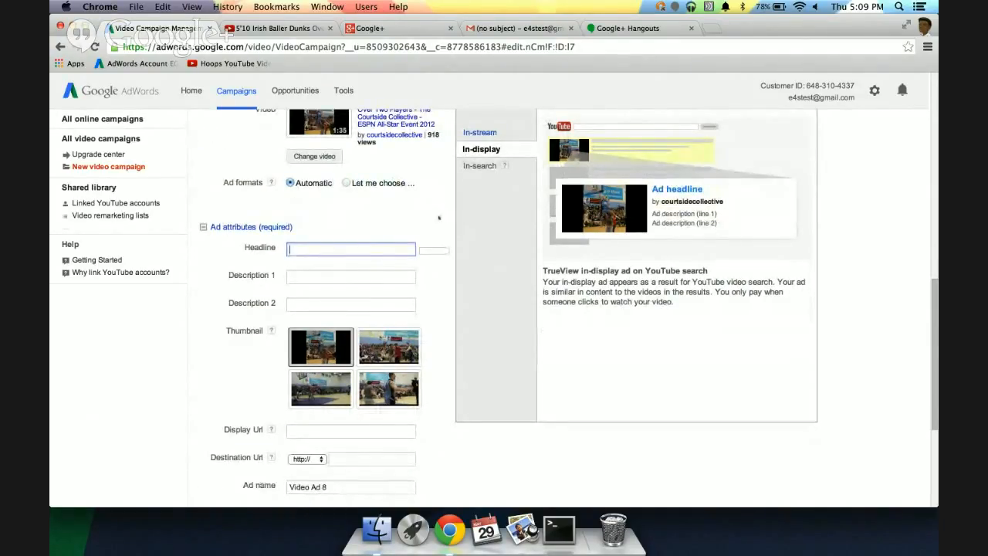
{"action": "type", "text": "Irish Kid Dunks"}
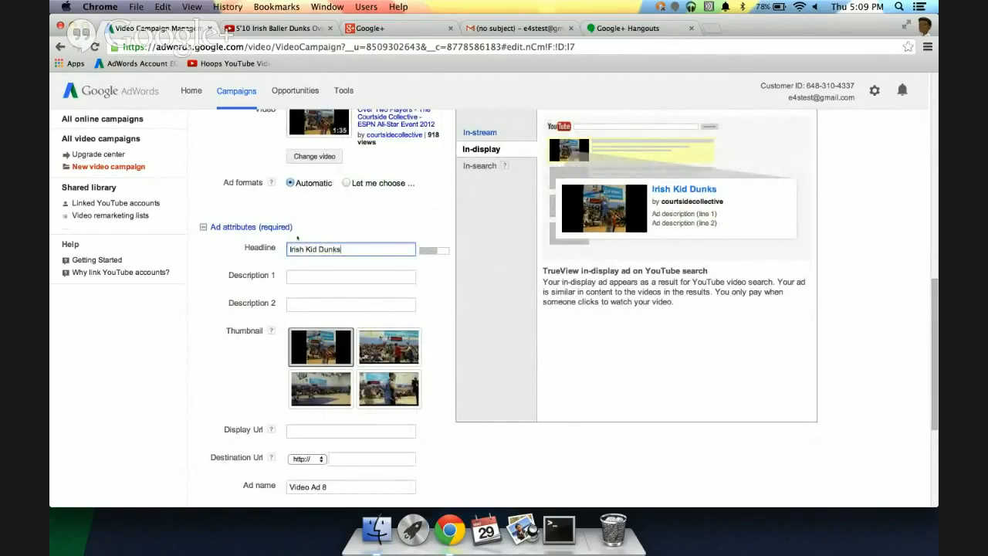
{"action": "key", "text": "Tab"}
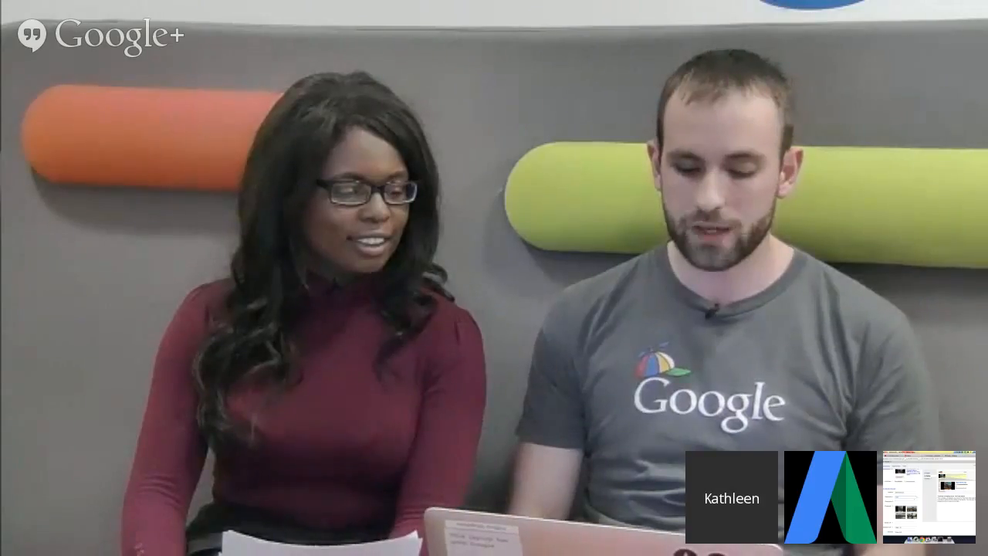
{"action": "type", "text": "Crazy D"}
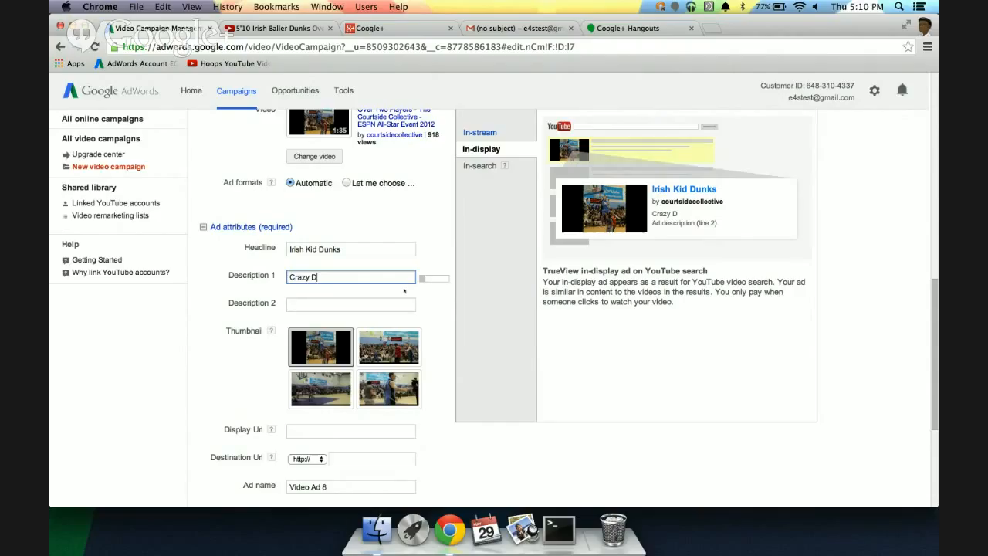
{"action": "type", "text": "unk Over 2 People"}
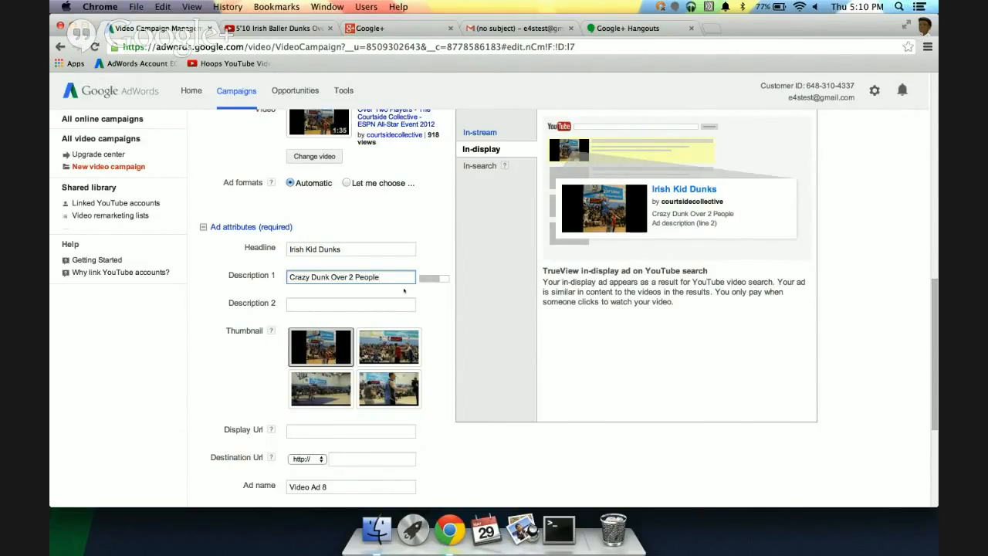
- Set the ad's second description line to "Check Out More Videos Here!"
{"action": "key", "text": "Tab"}
{"action": "type", "text": "Check More"}
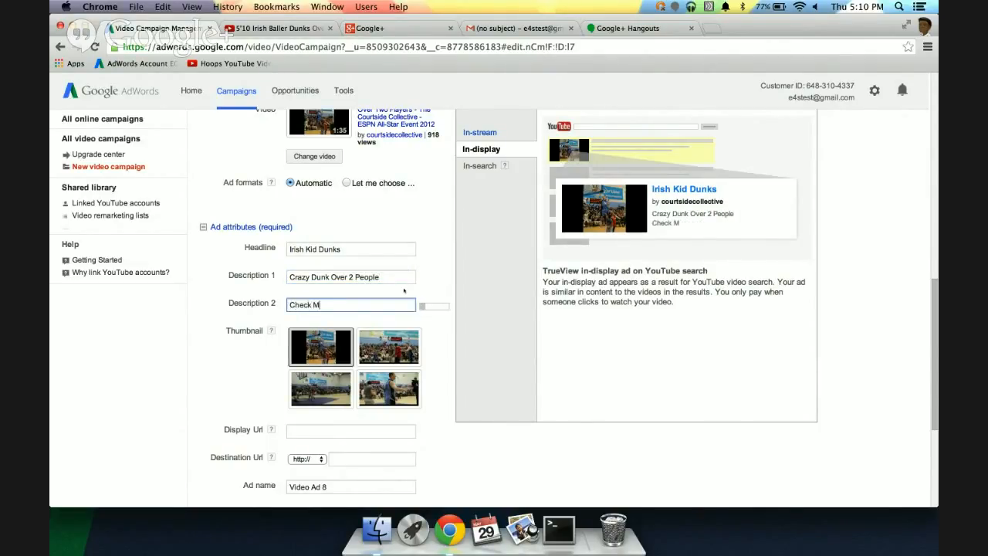
{"action": "key", "text": "BackSpace"}
{"action": "key", "text": "BackSpace"}
{"action": "key", "text": "BackSpace"}
{"action": "key", "text": "BackSpace"}
{"action": "key", "text": "BackSpace"}
{"action": "type", "text": "Out More Videos Here!"}
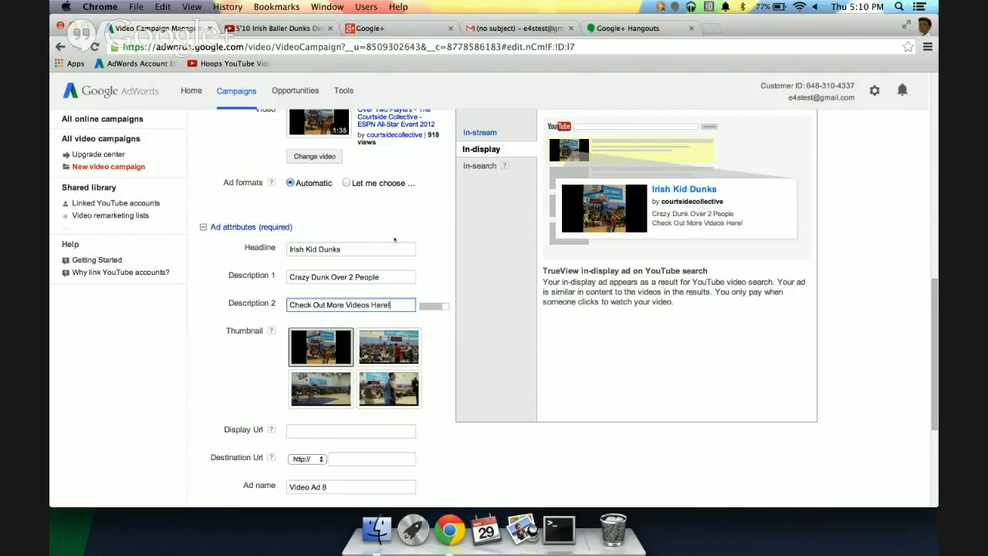
{"action": "scroll", "coordinate": [394, 240], "scroll_direction": "down", "scroll_amount": 5}
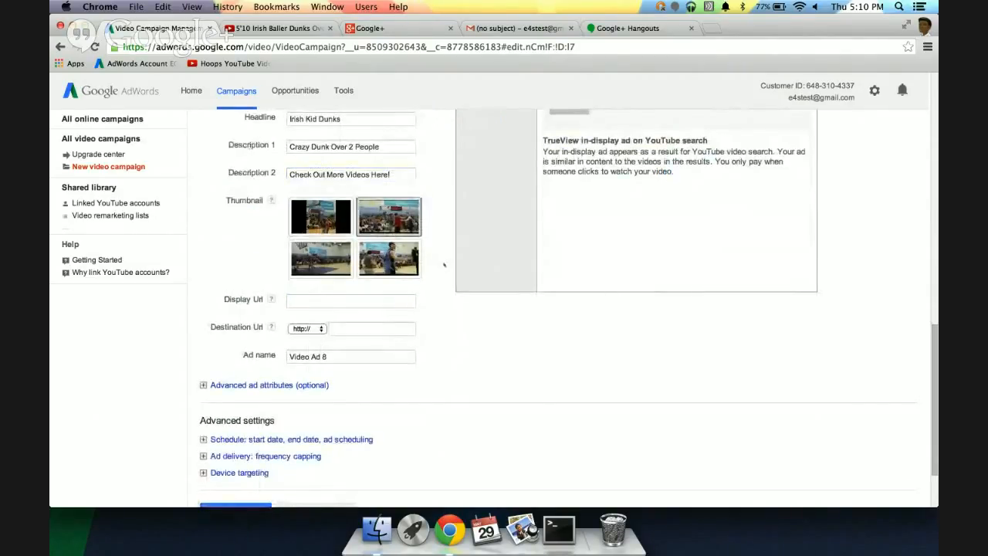
{"action": "left_click", "coordinate": [352, 213]}
{"action": "type", "text": "www.th"}
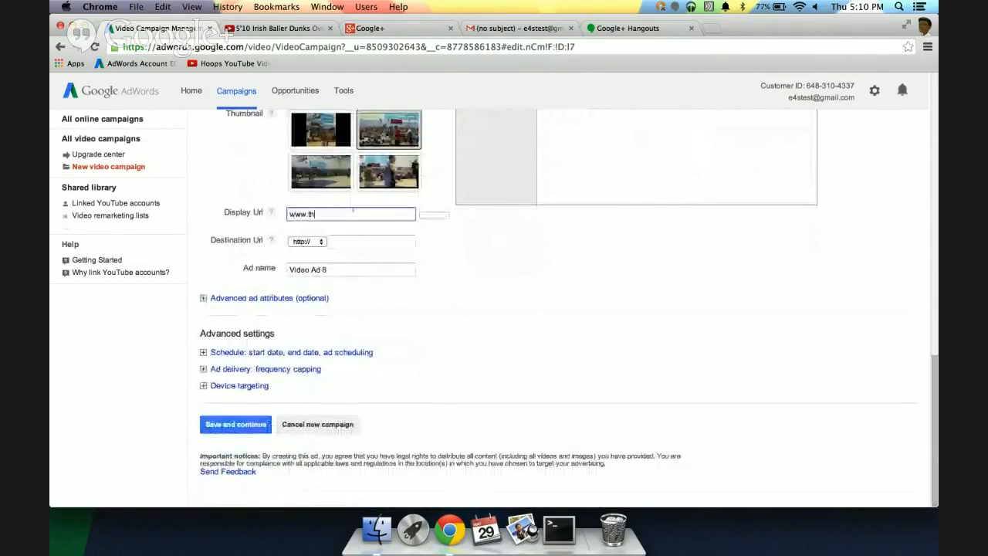
{"action": "type", "text": "ecourtsidecollec"}
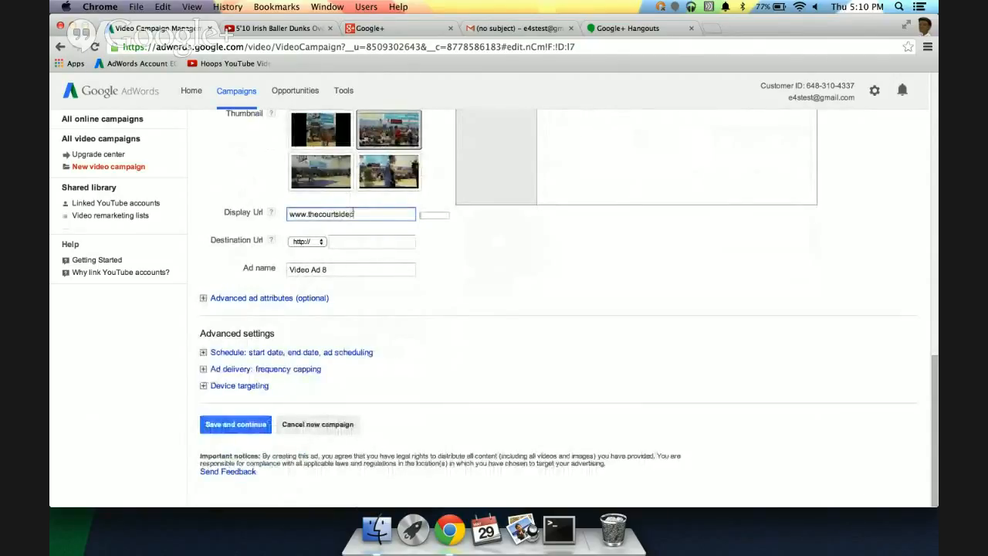
{"action": "type", "text": "tive.com"}
{"action": "left_click", "coordinate": [347, 257]}
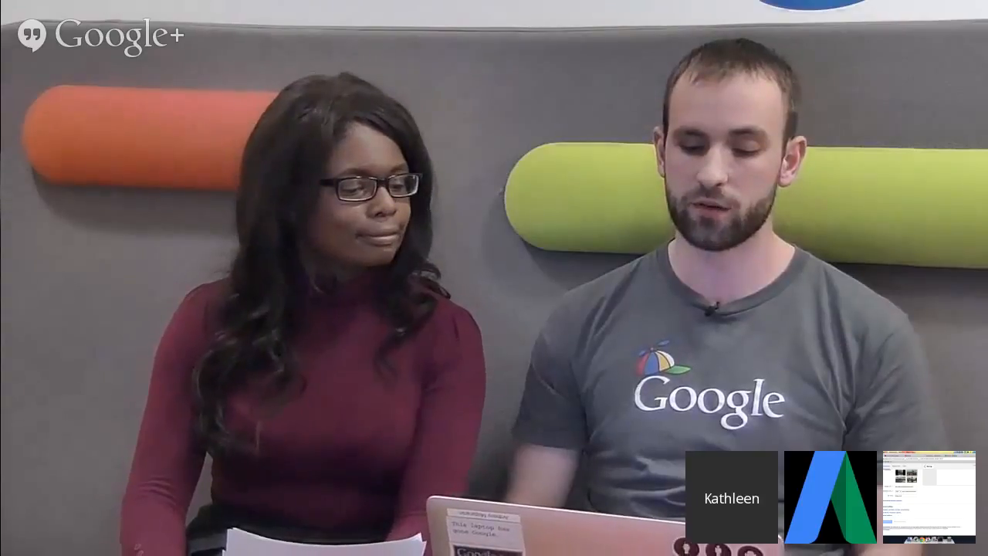
- Save the campaign and ad, then name the targeting group Young Irish Fans with a maximum cost per view of $0.15
{"action": "left_click", "coordinate": [241, 427]}
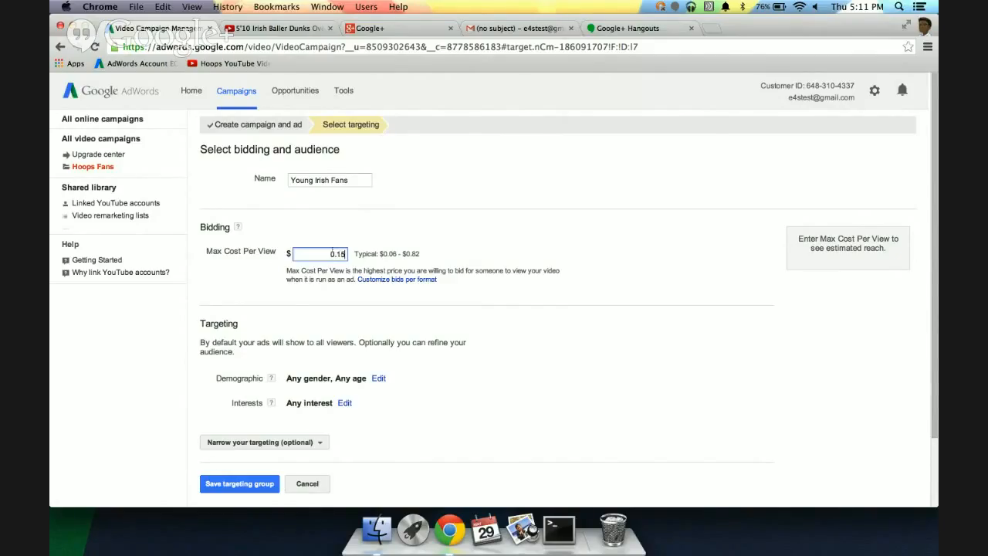
{"action": "left_click", "coordinate": [451, 215]}
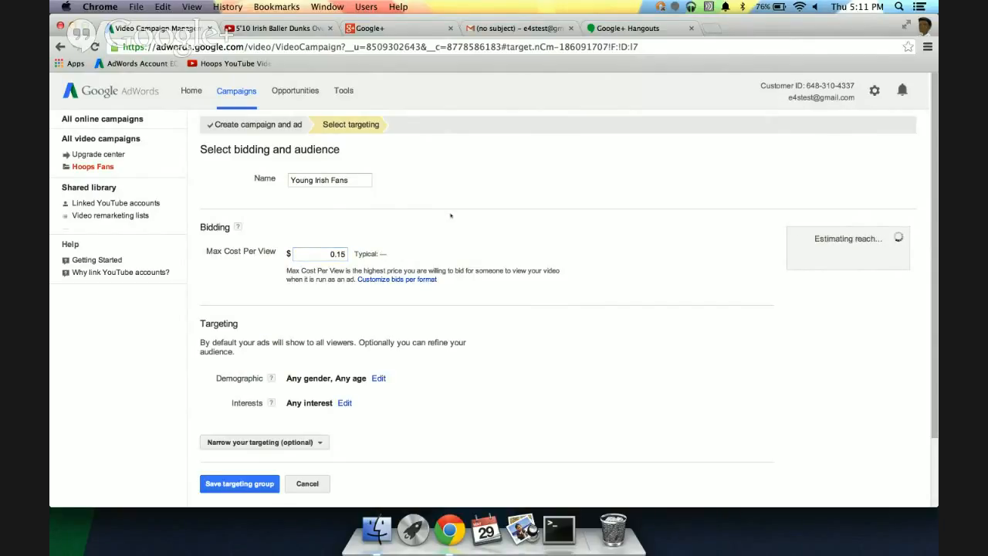
- Limit the targeted ages to 18-24, 25-34 and Unknown, keeping all genders, and apply the demographic settings
{"action": "scroll", "coordinate": [451, 216], "scroll_direction": "down", "scroll_amount": 3}
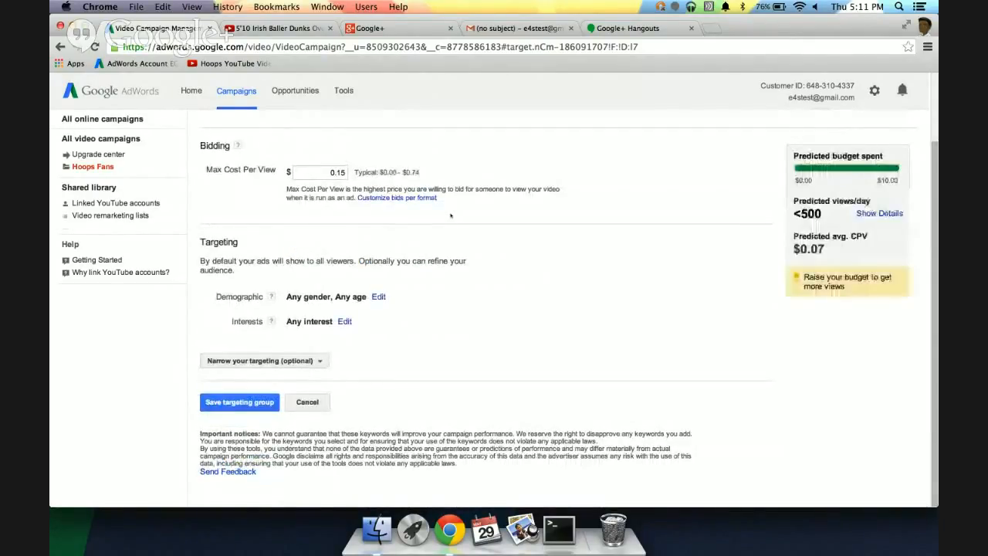
{"action": "left_click", "coordinate": [378, 297]}
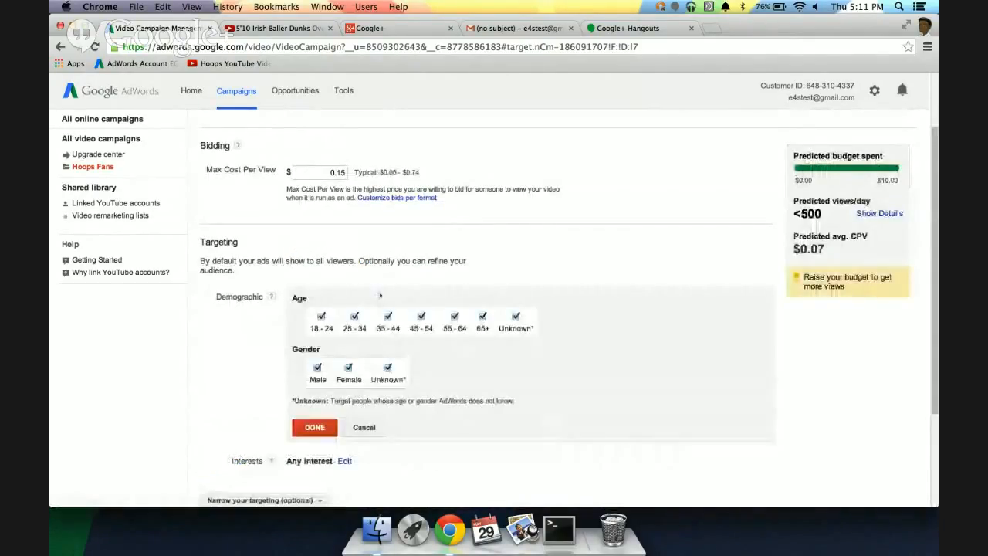
{"action": "left_click", "coordinate": [388, 317]}
{"action": "left_click", "coordinate": [421, 317]}
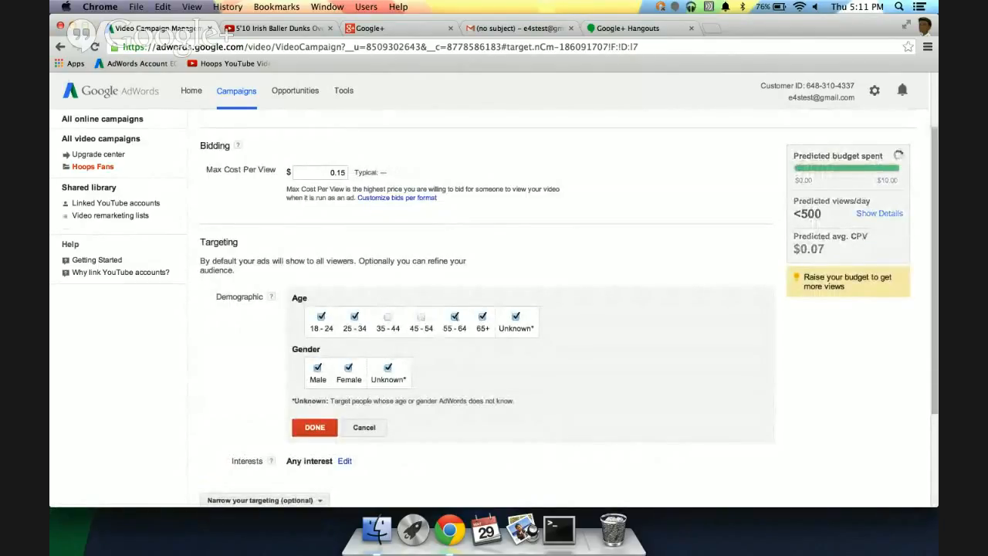
{"action": "left_click", "coordinate": [455, 317]}
{"action": "left_click", "coordinate": [482, 316]}
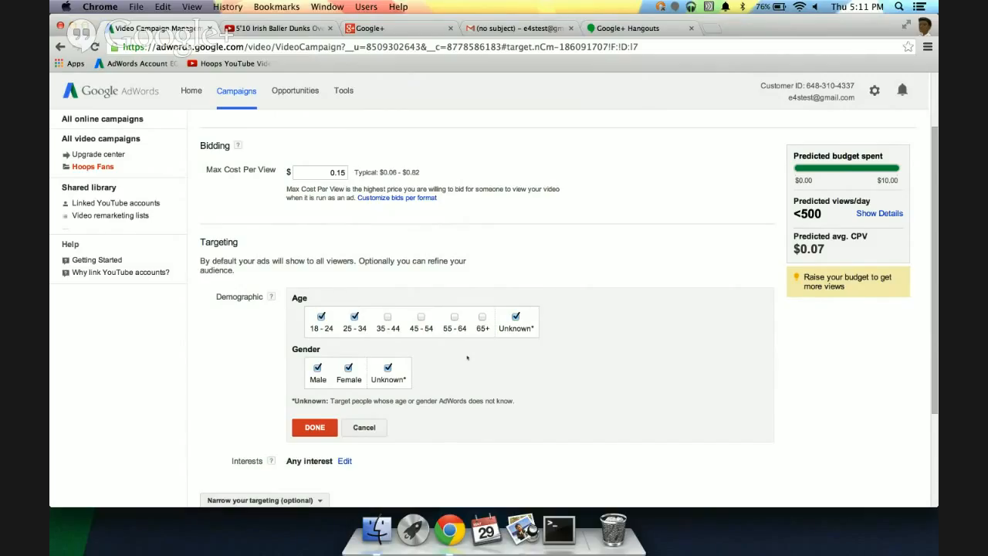
{"action": "scroll", "coordinate": [467, 357], "scroll_direction": "down", "scroll_amount": 3}
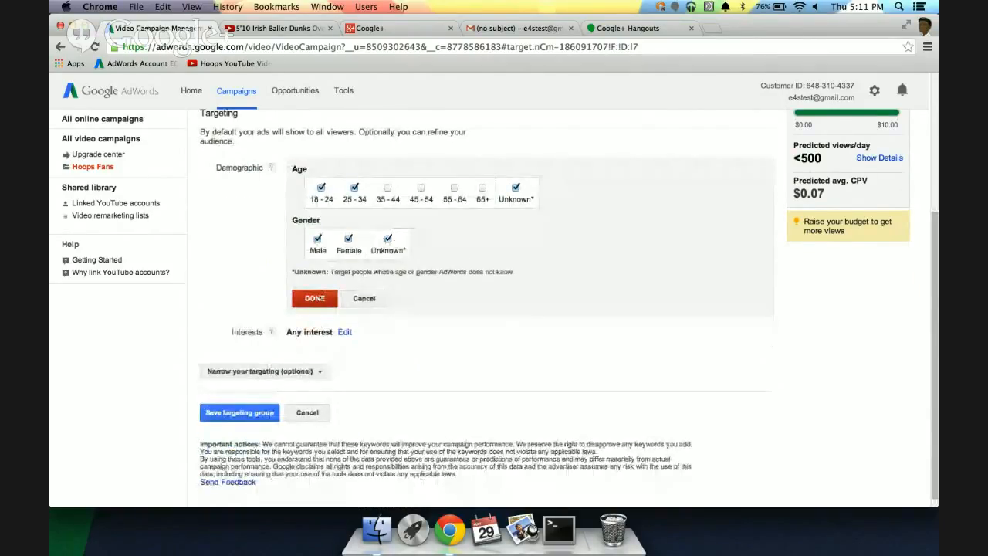
{"action": "left_click", "coordinate": [314, 298]}
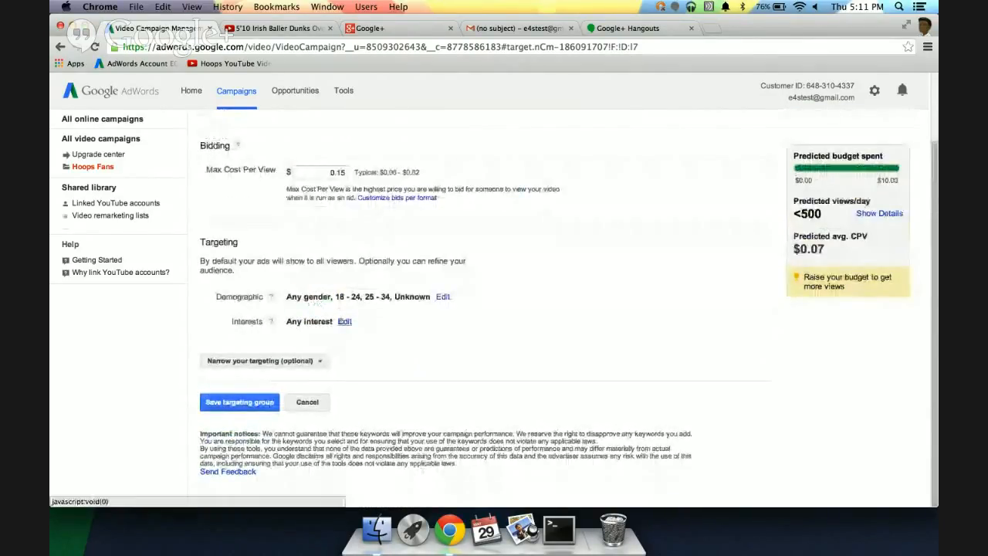
- Add the Basketball Fans interest from the Sports Fans category and save the targeting group
{"action": "left_click", "coordinate": [344, 321]}
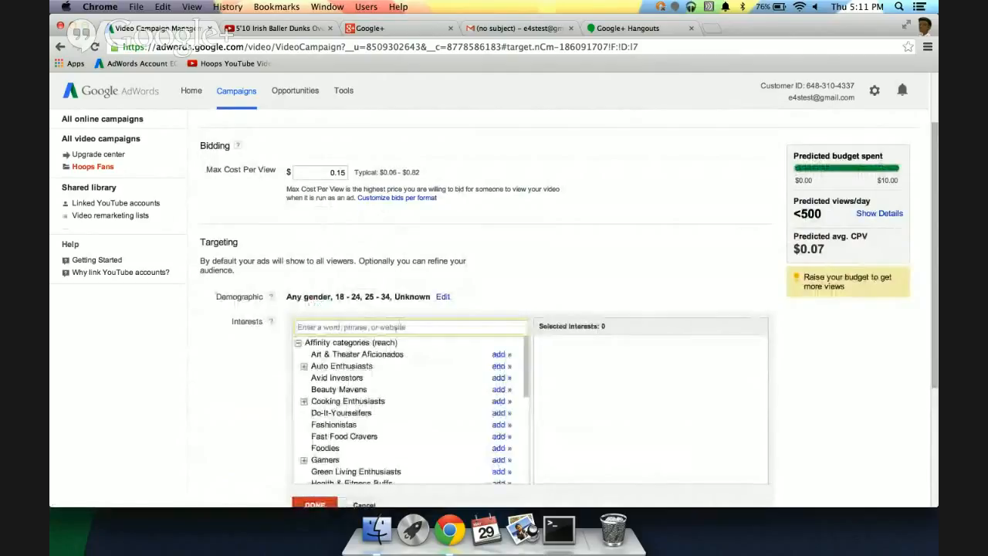
{"action": "type", "text": "basketball fans"}
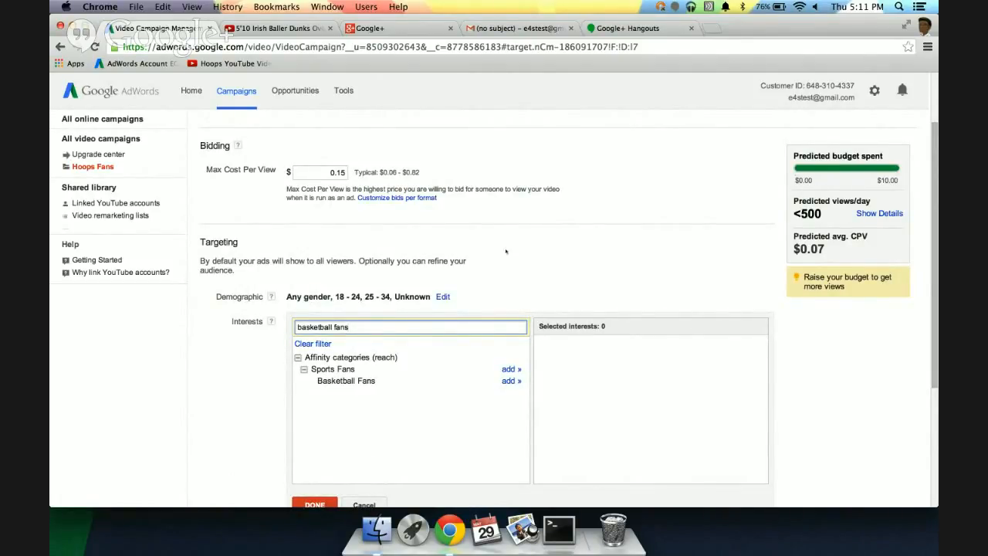
{"action": "left_click", "coordinate": [510, 381]}
{"action": "scroll", "coordinate": [281, 398], "scroll_direction": "down", "scroll_amount": 3}
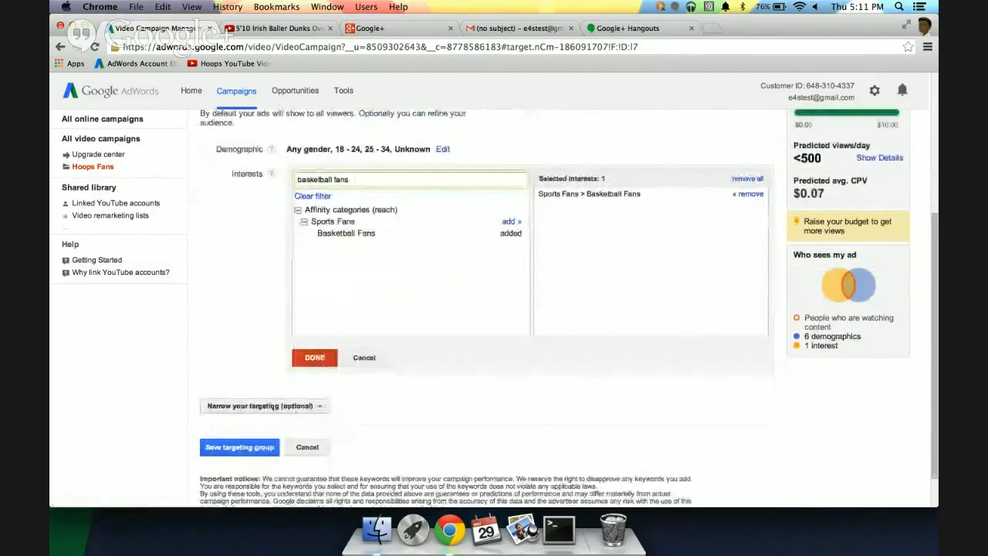
{"action": "left_click", "coordinate": [266, 405]}
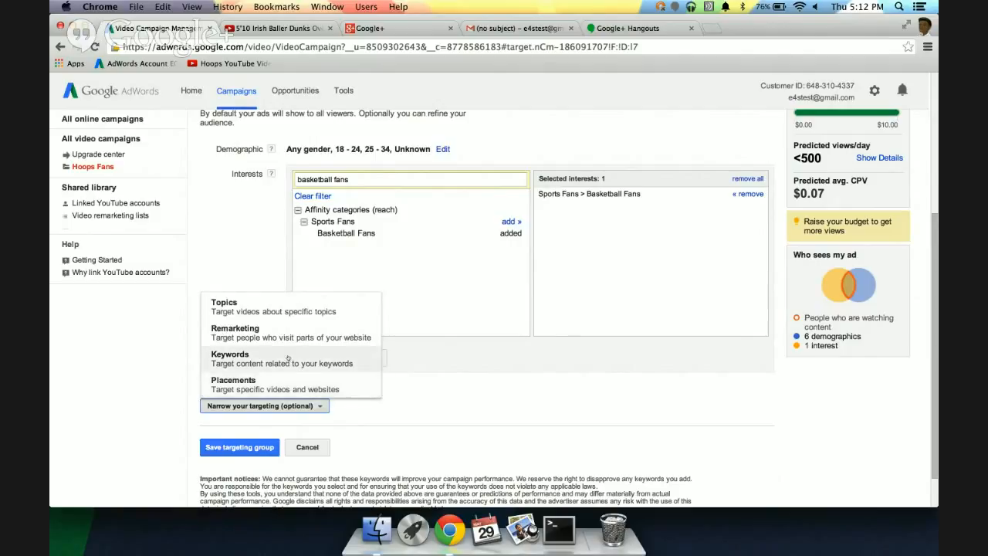
{"action": "left_click", "coordinate": [391, 398]}
{"action": "left_click", "coordinate": [315, 358]}
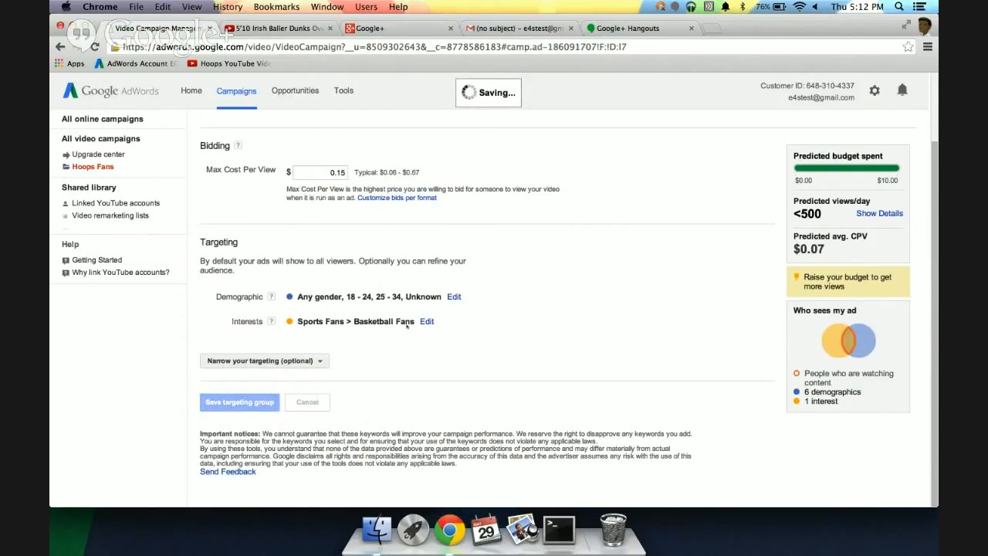
{"action": "scroll", "coordinate": [431, 328], "scroll_direction": "down", "scroll_amount": 2}
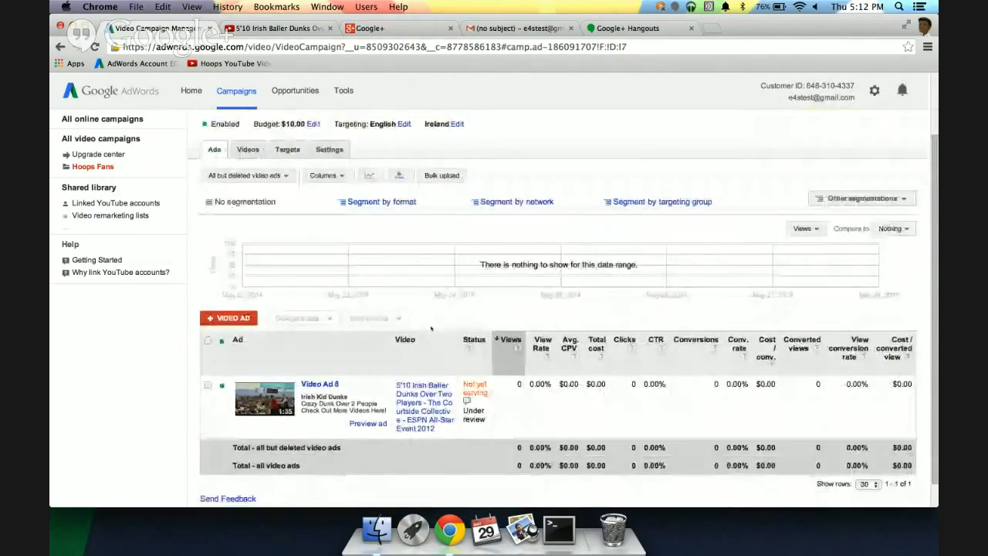